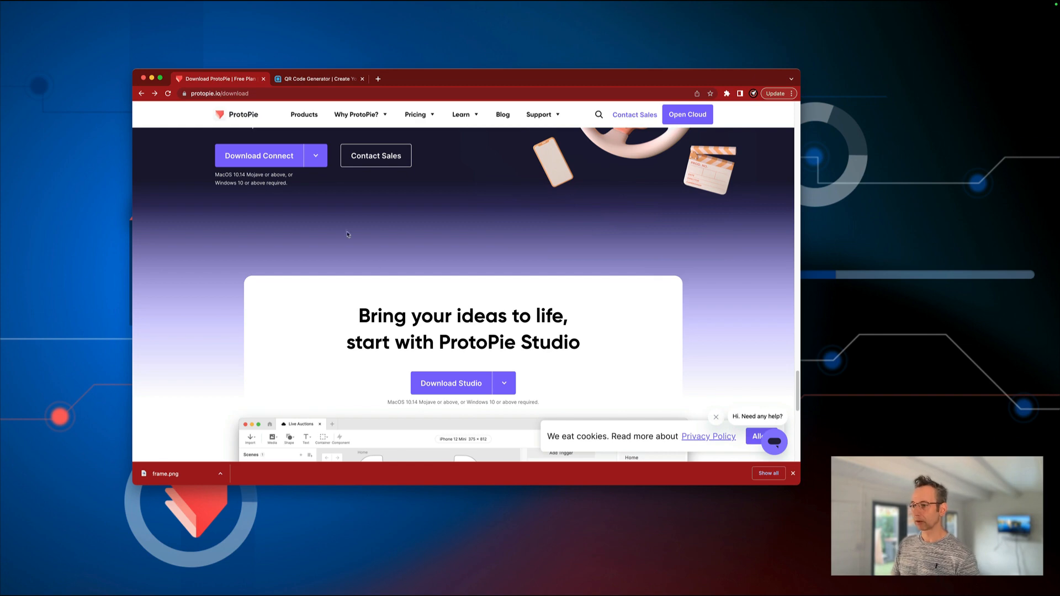
# - Look through the ProtoPie download page, from the Studio download and setup steps to the ProtoPie Connect section
pyautogui.scroll(3, 388, 275)
pyautogui.scroll(-20, 388, 275)
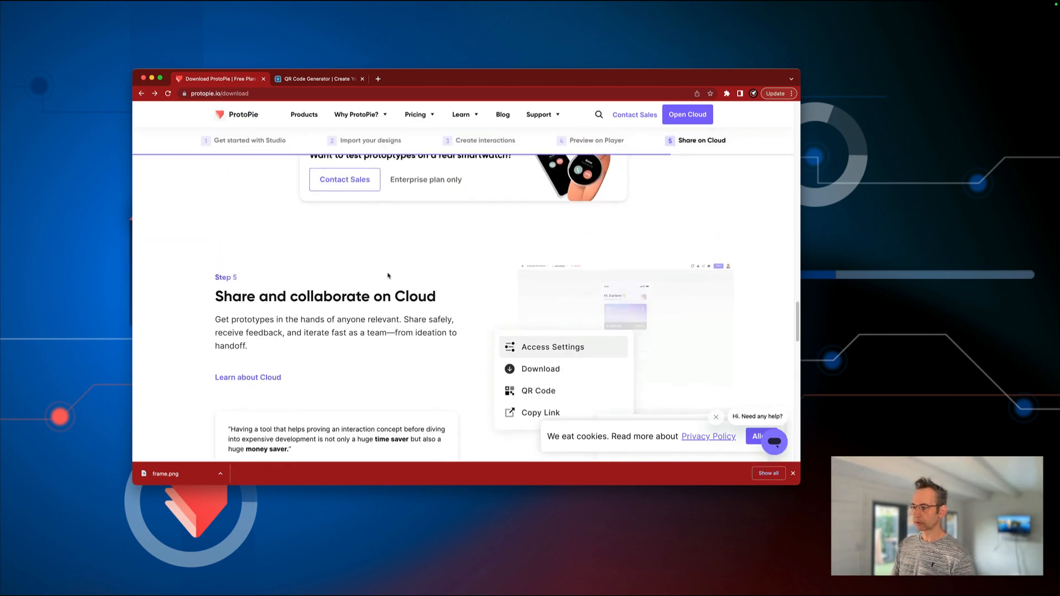
pyautogui.scroll(5, 388, 276)
pyautogui.scroll(10, 388, 275)
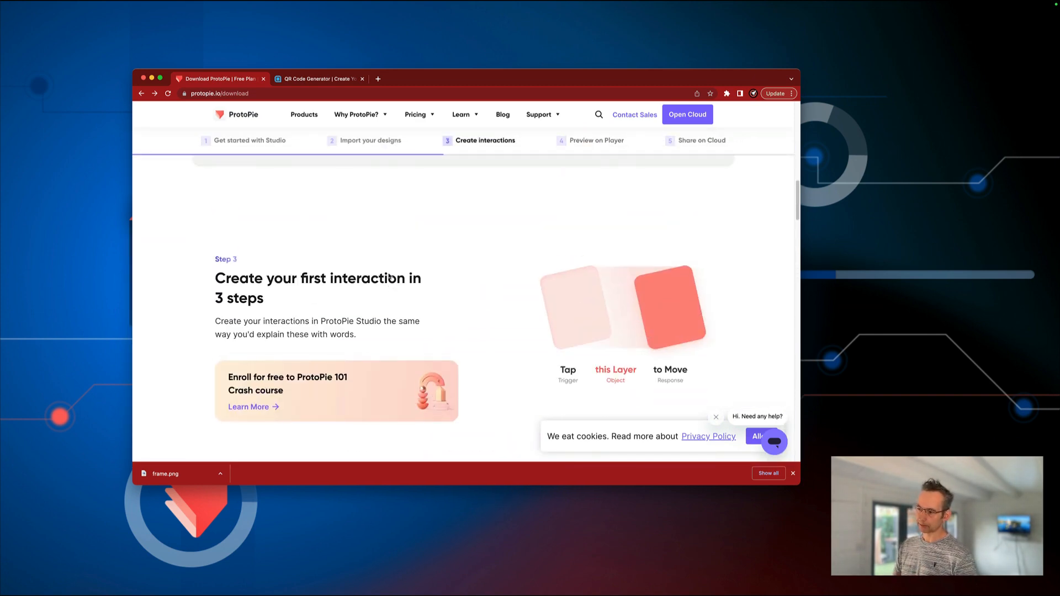
pyautogui.scroll(10, 388, 273)
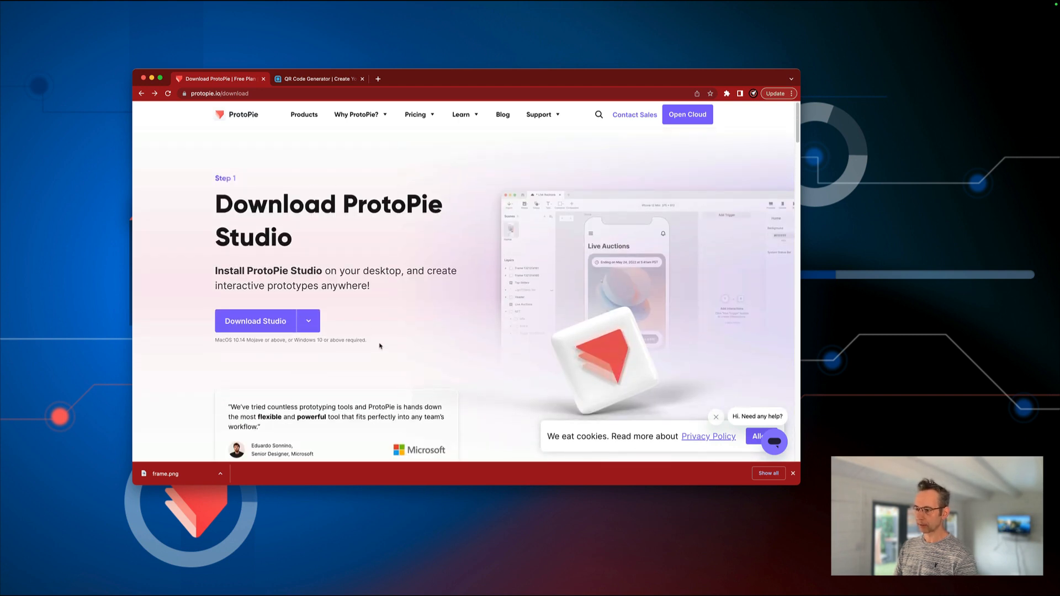
pyautogui.scroll(-10, 380, 346)
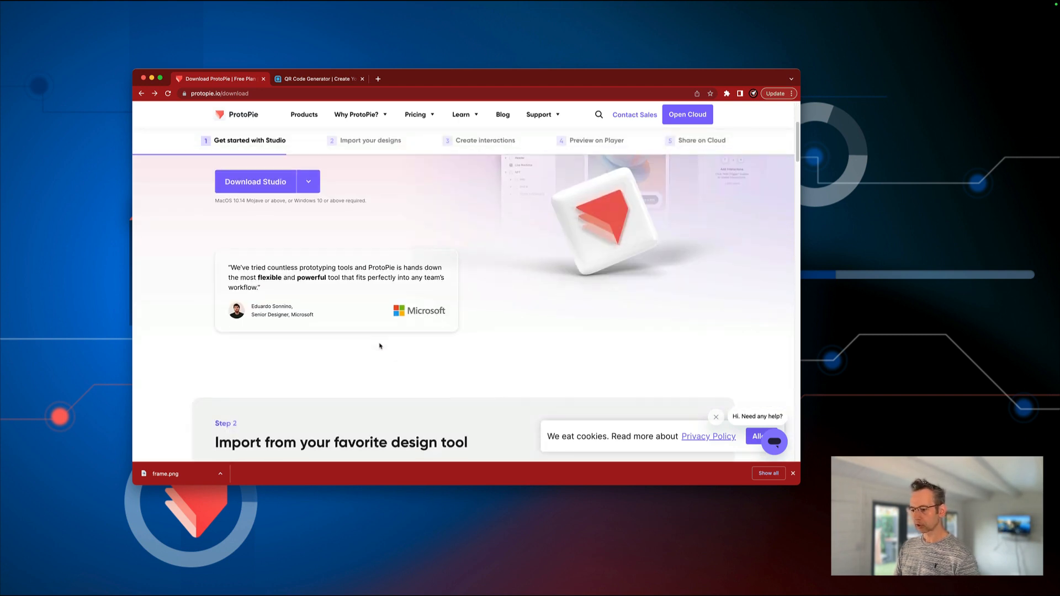
pyautogui.scroll(-10, 379, 346)
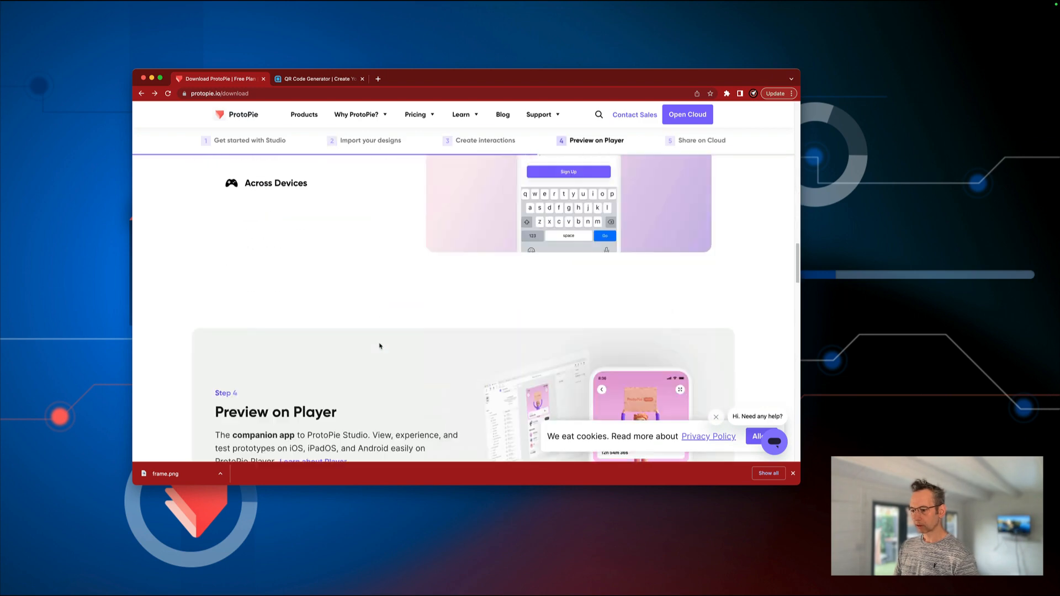
pyautogui.scroll(-10, 380, 346)
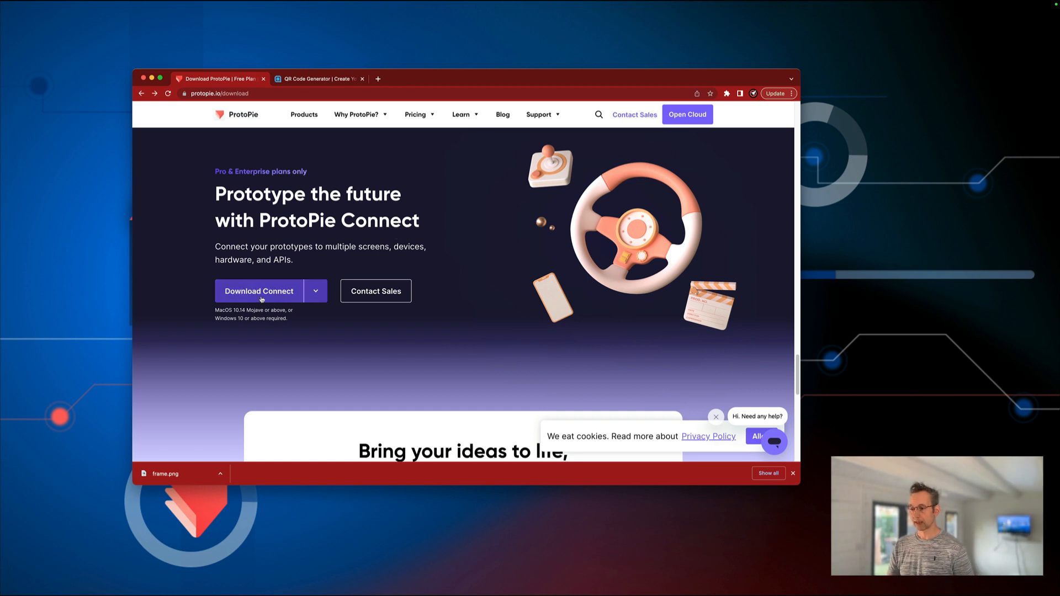
# - Check which platforms ProtoPie Connect can be downloaded for, and minimize the browser window
pyautogui.click(316, 296)
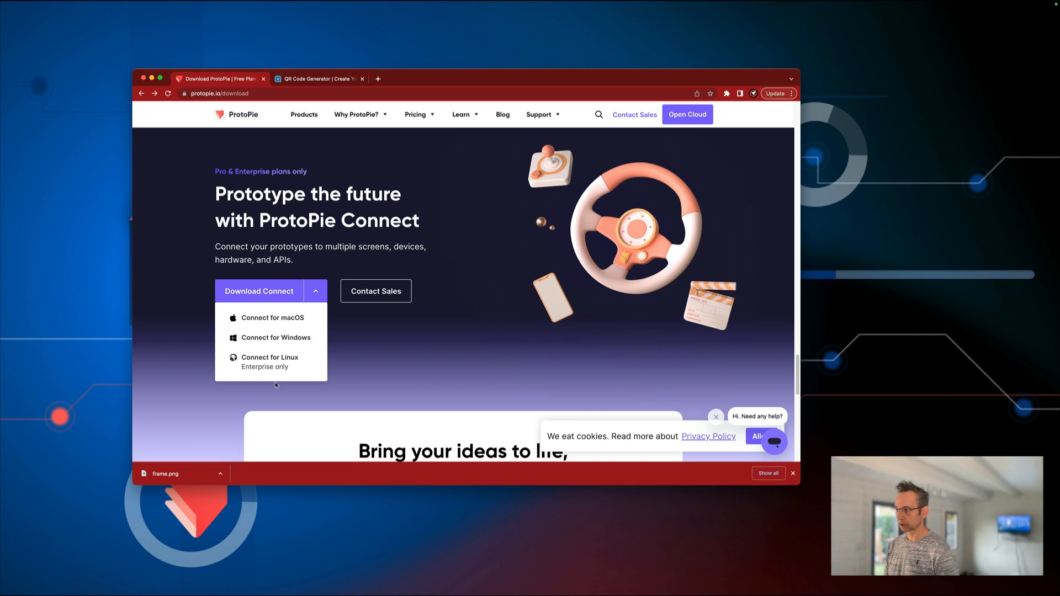
pyautogui.click(376, 367)
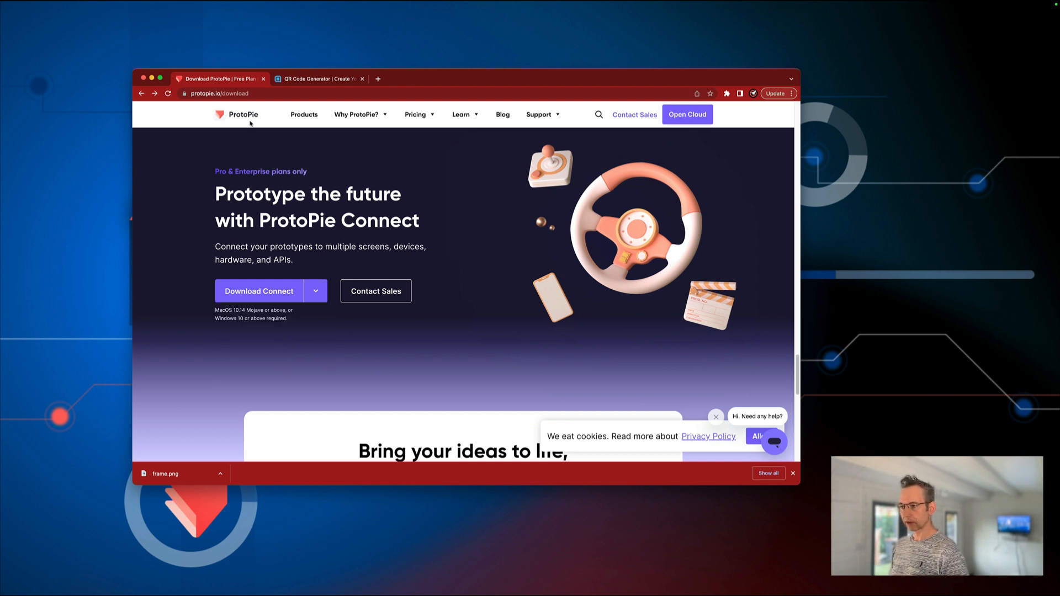
pyautogui.click(152, 78)
pyautogui.moveTo(430, 93); pyautogui.dragTo(456, 97)
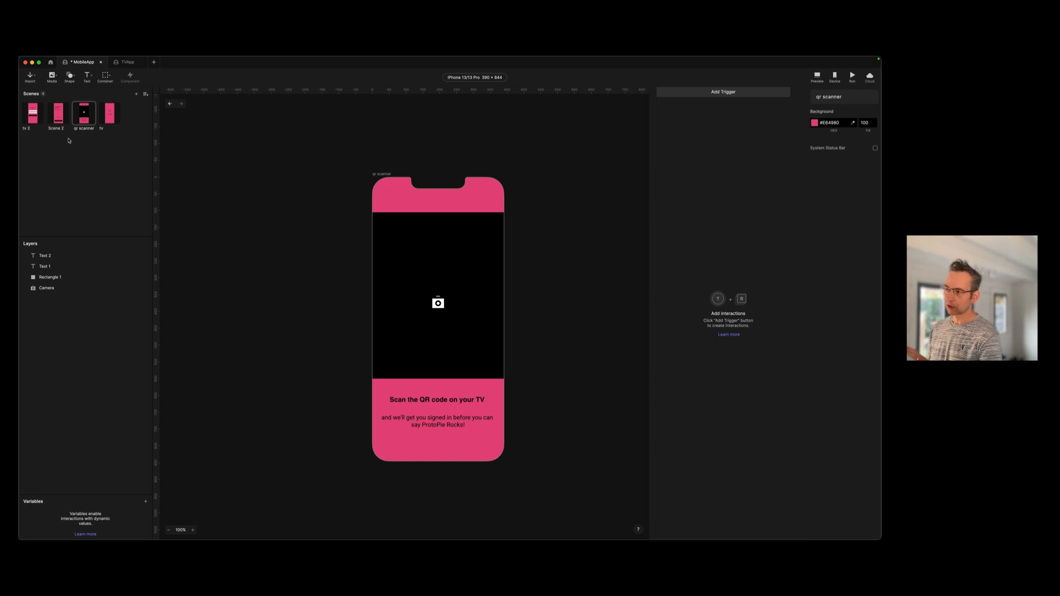
# - Review the tv 2, Scene 2 and qr scanner scenes of the MobileApp prototype
pyautogui.click(31, 119)
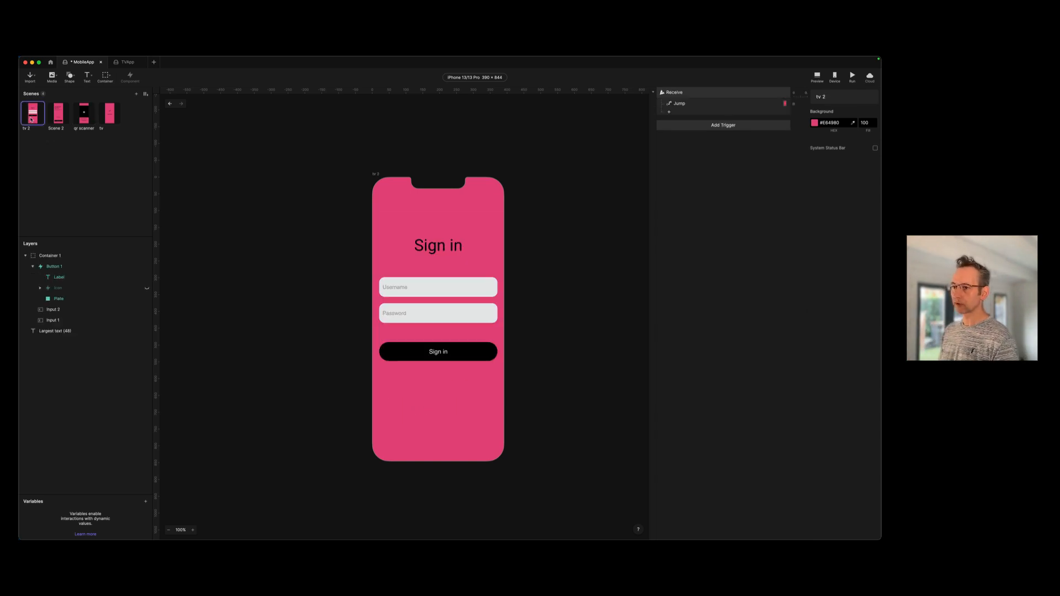
pyautogui.click(62, 122)
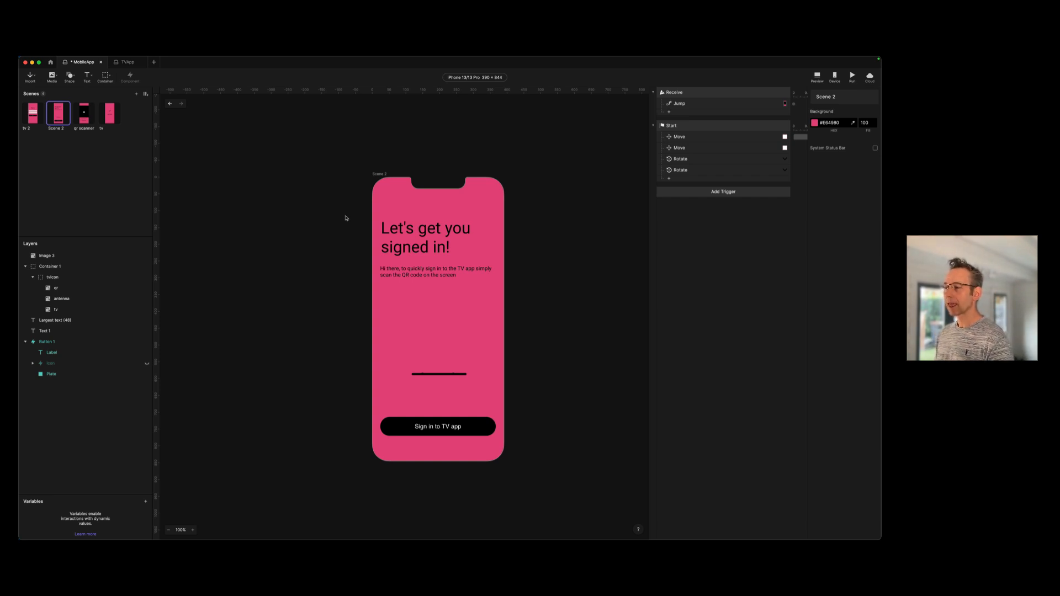
pyautogui.click(88, 119)
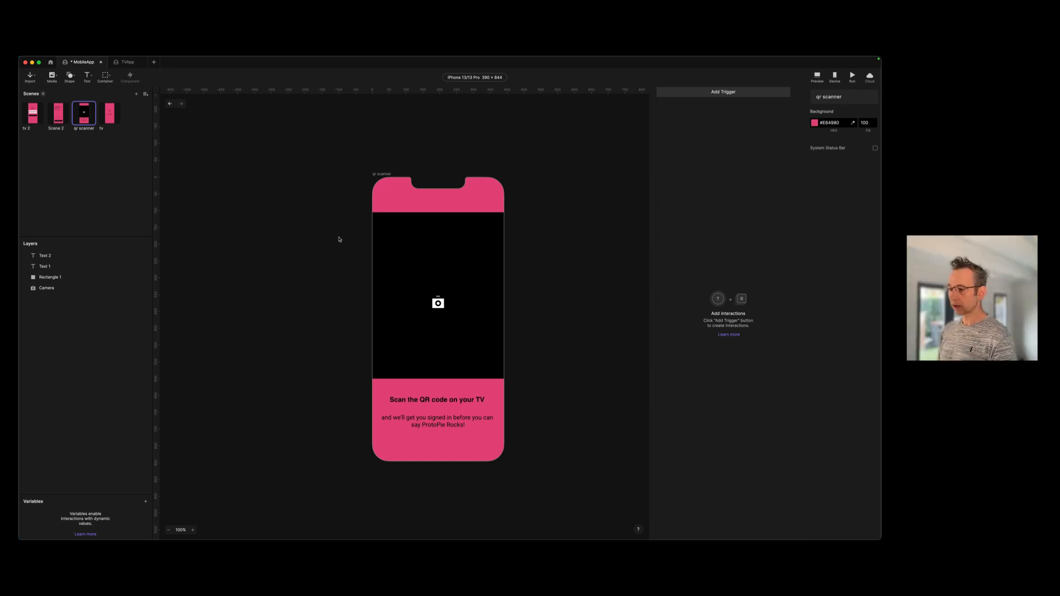
# - Inspect the qr scanner scene's Camera layer and find Camera among the media layers that can be added
pyautogui.click(407, 256)
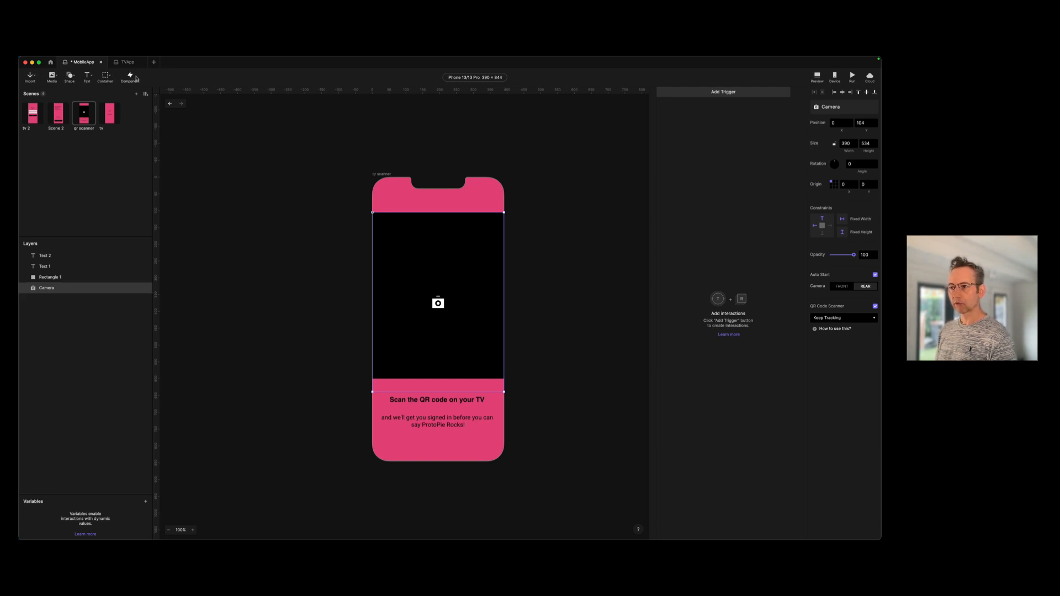
pyautogui.click(51, 76)
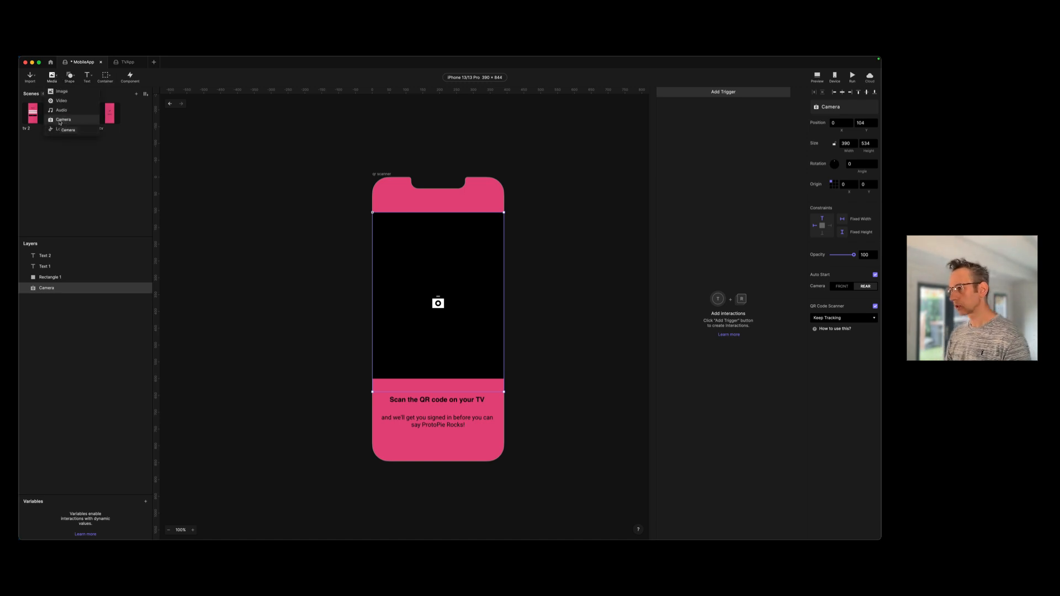
pyautogui.click(230, 186)
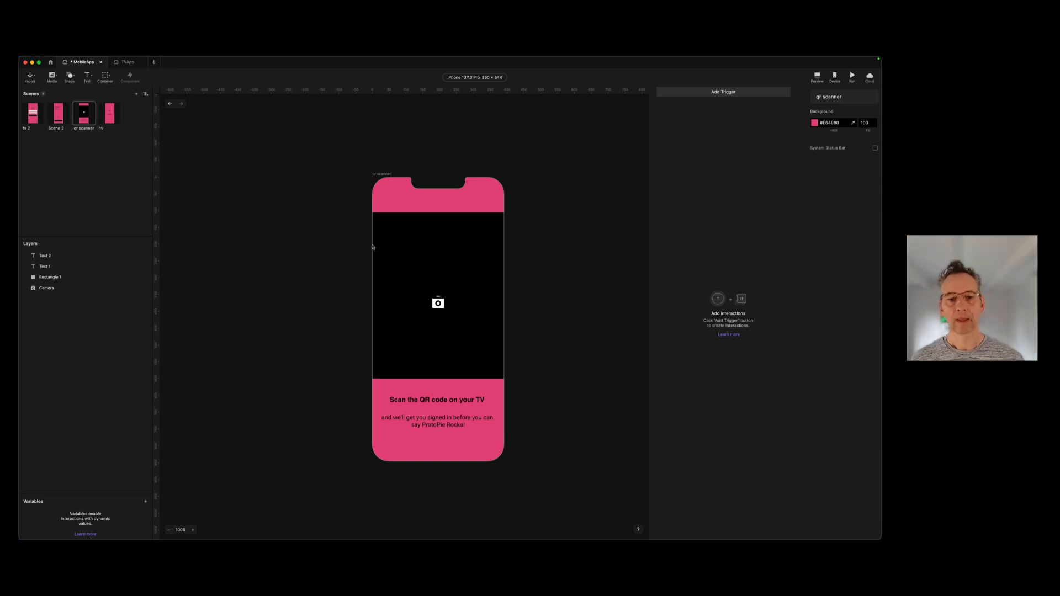
# - Toggle the Camera layer's QR Code Scanner option off and on, and keep its mode at Keep Tracking
pyautogui.click(386, 247)
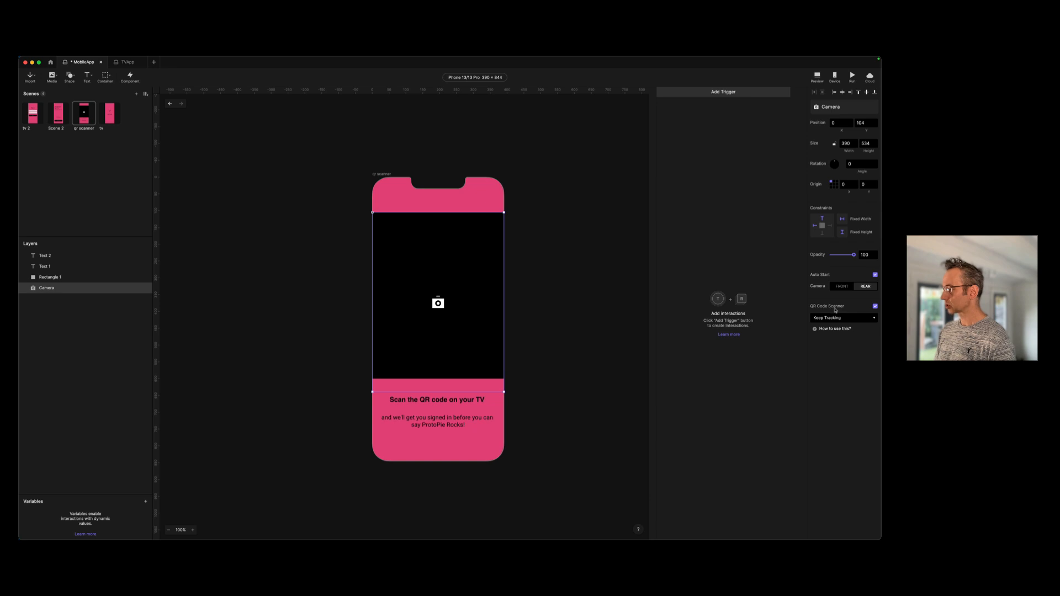
pyautogui.click(875, 307)
pyautogui.click(874, 307)
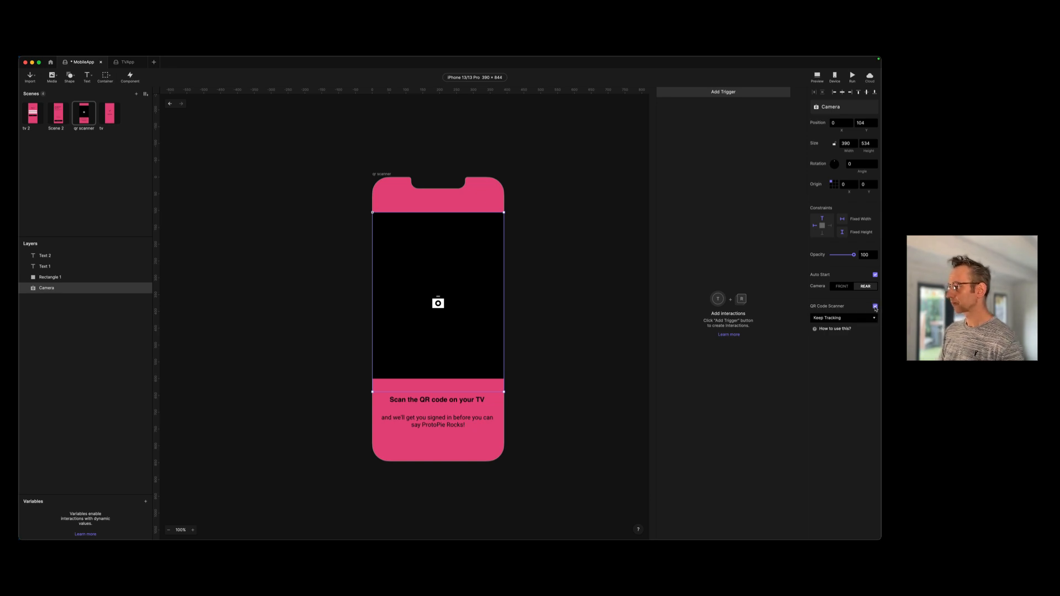
pyautogui.click(875, 307)
pyautogui.click(875, 307)
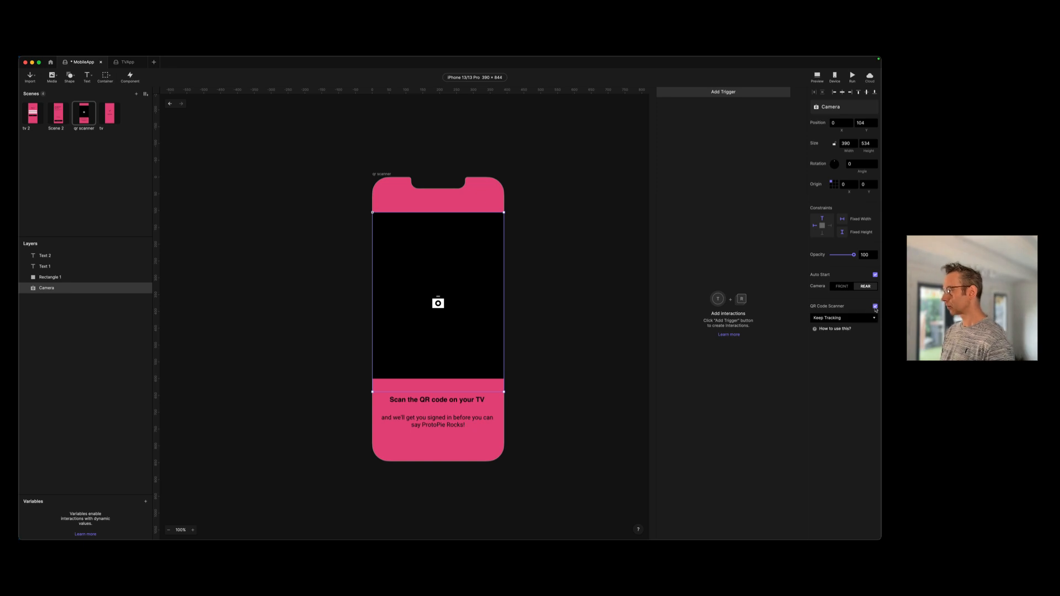
pyautogui.click(863, 322)
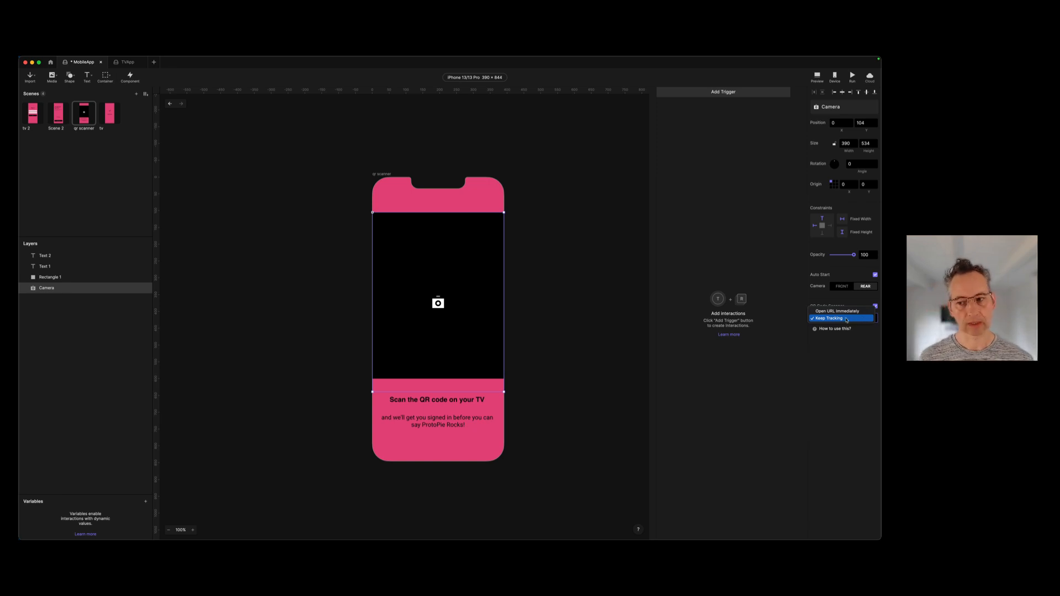
pyautogui.click(846, 319)
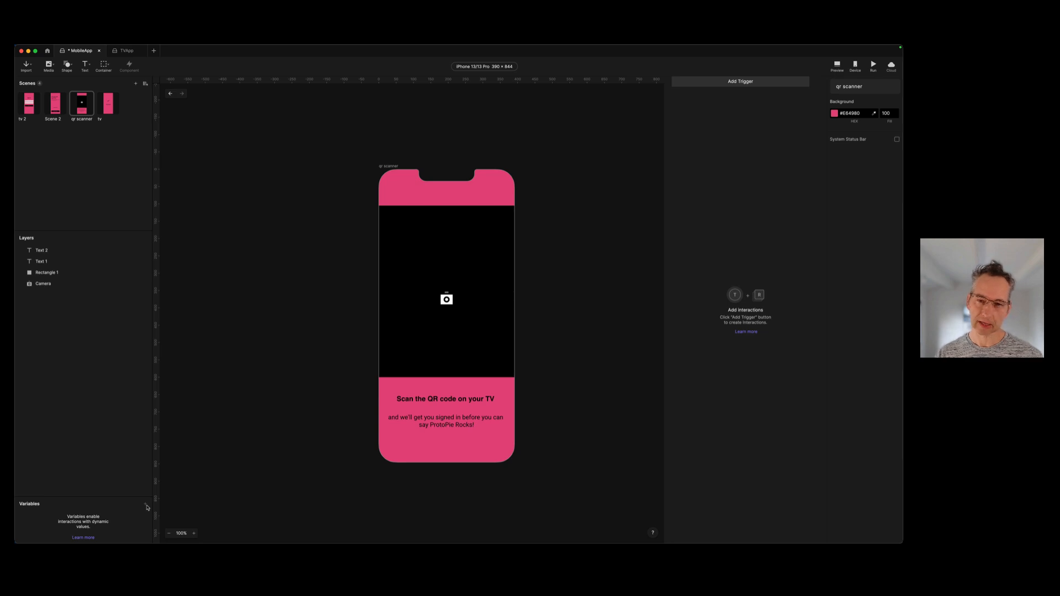
# - Create a text variable for this scene only and name it qrCode
pyautogui.click(145, 506)
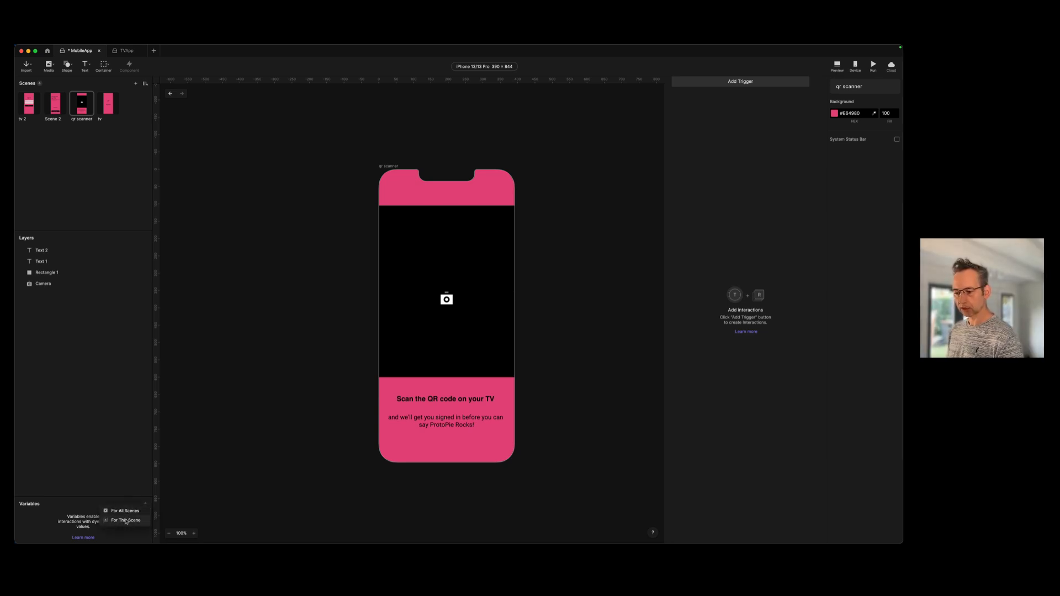
pyautogui.click(126, 520)
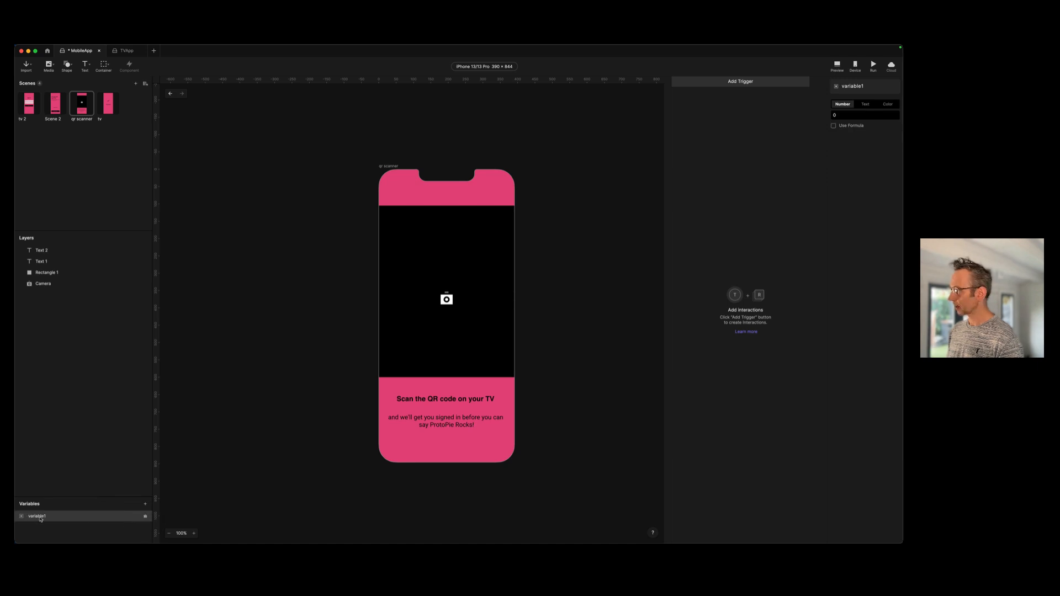
pyautogui.click(865, 105)
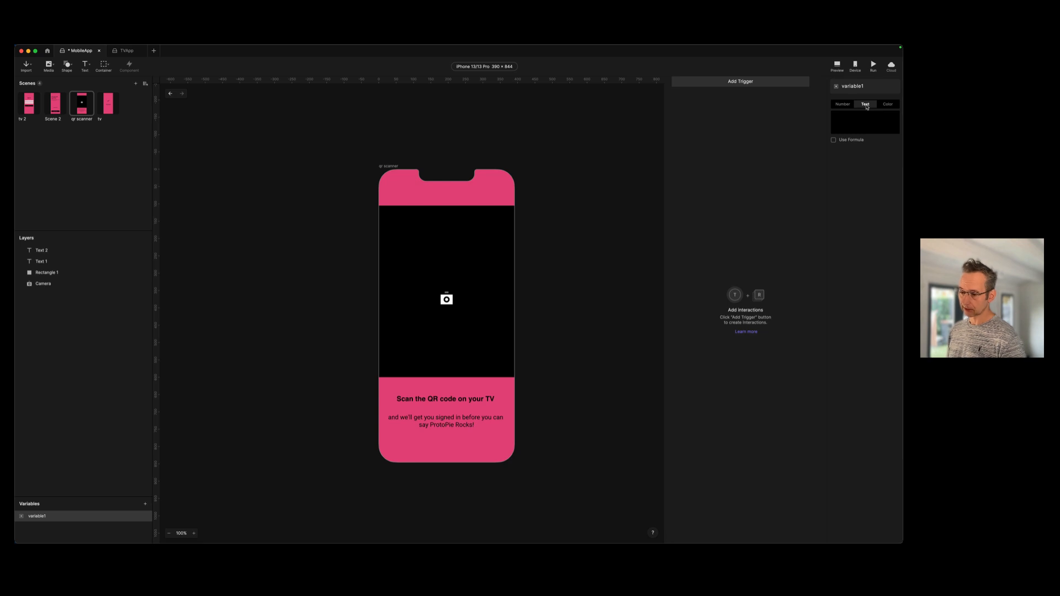
pyautogui.doubleClick(38, 517)
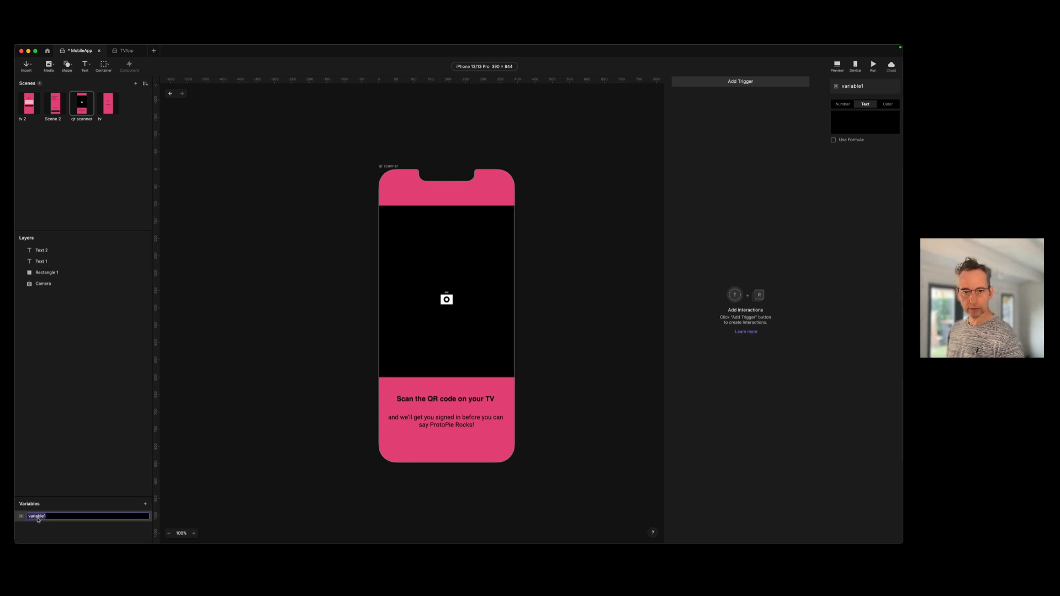
pyautogui.write('qrCode')
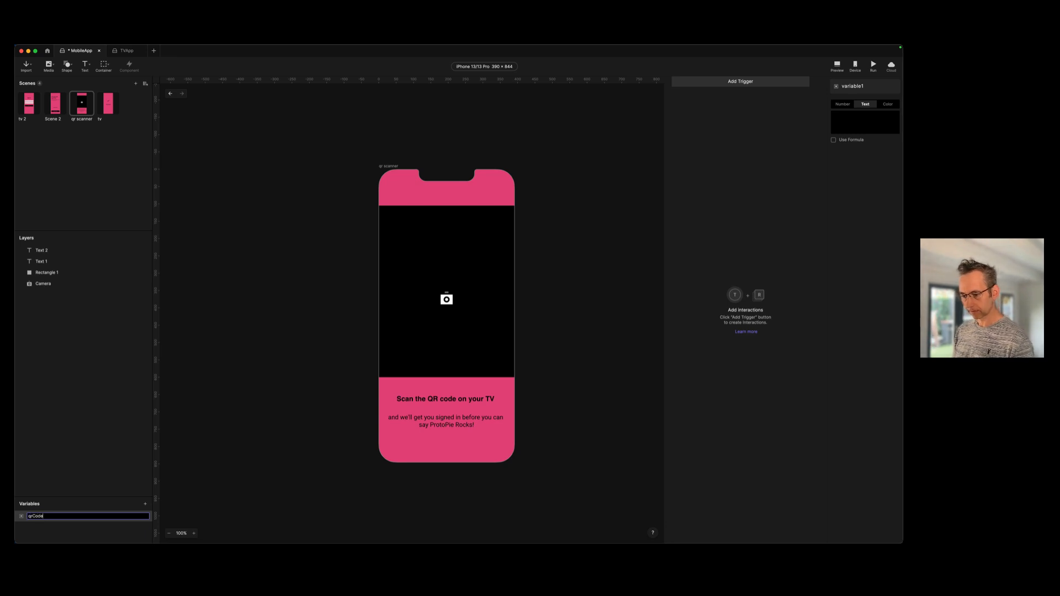
pyautogui.press('Return')
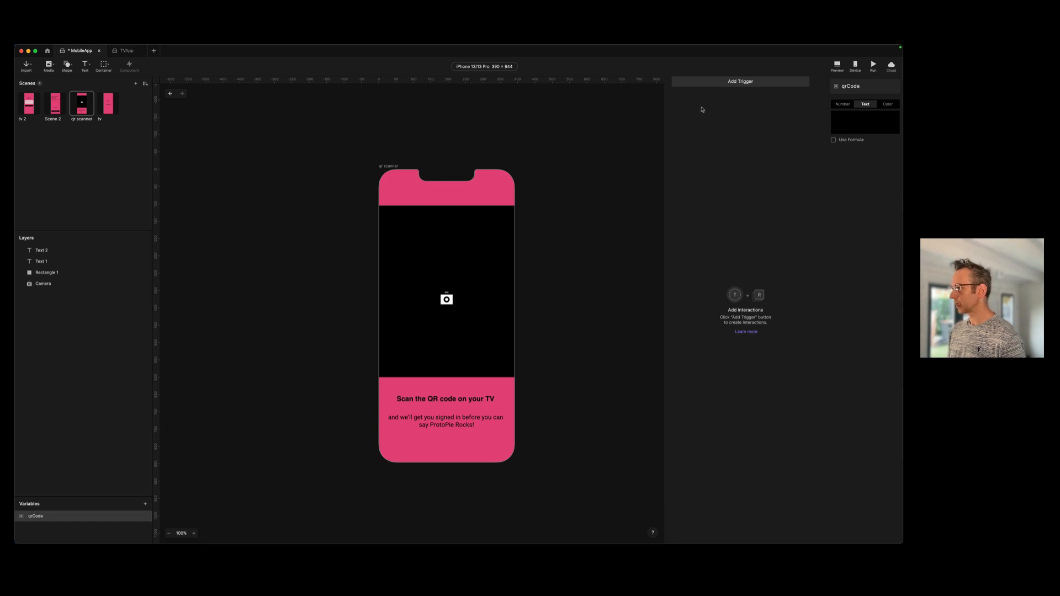
# - Add a Start trigger to the qr scanner scene with an Assign response that targets the qrCode variable
pyautogui.click(711, 82)
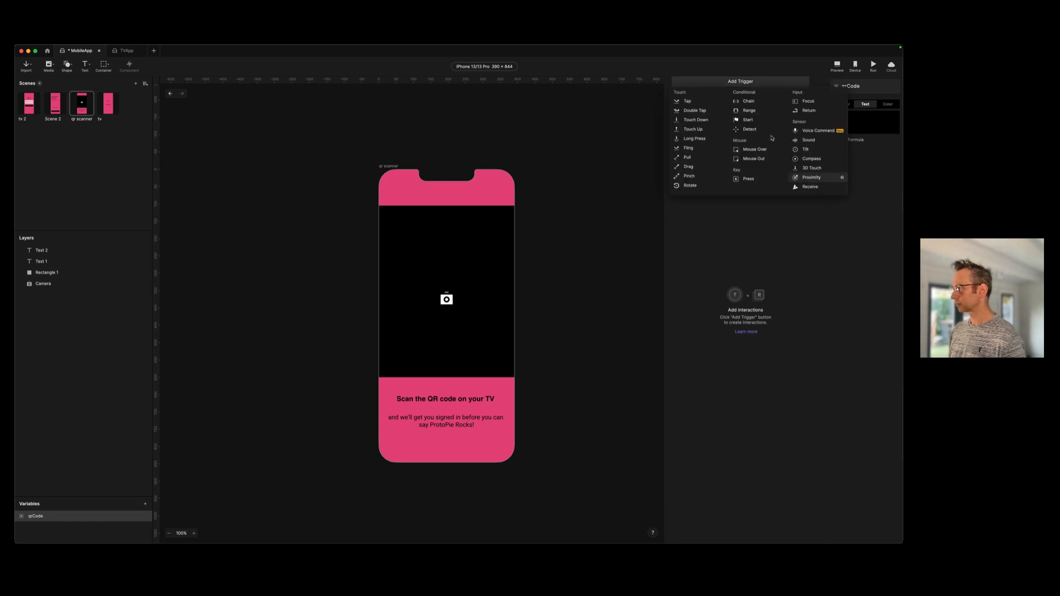
pyautogui.click(754, 121)
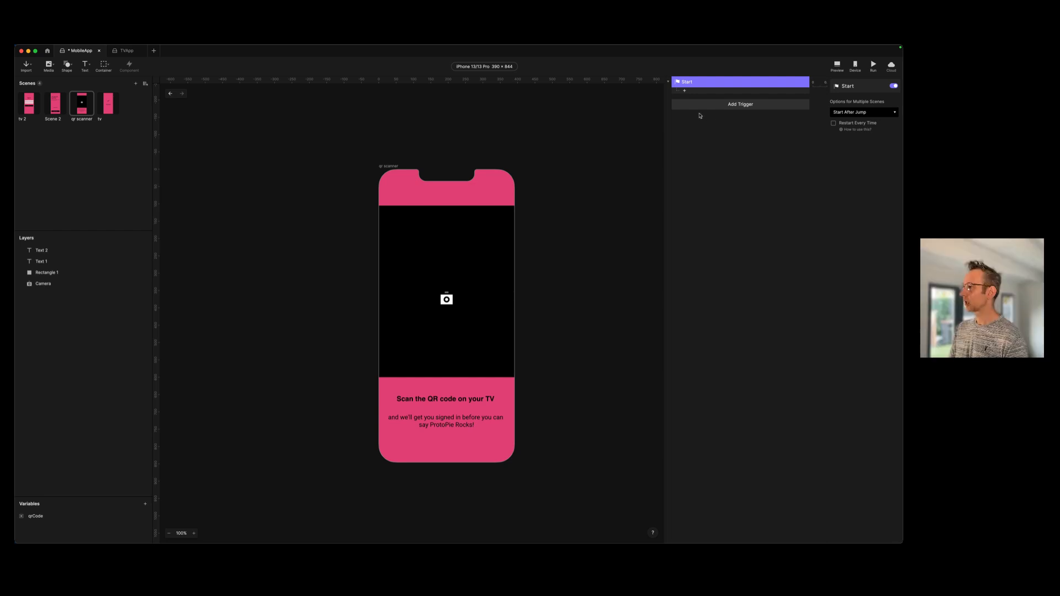
pyautogui.click(684, 91)
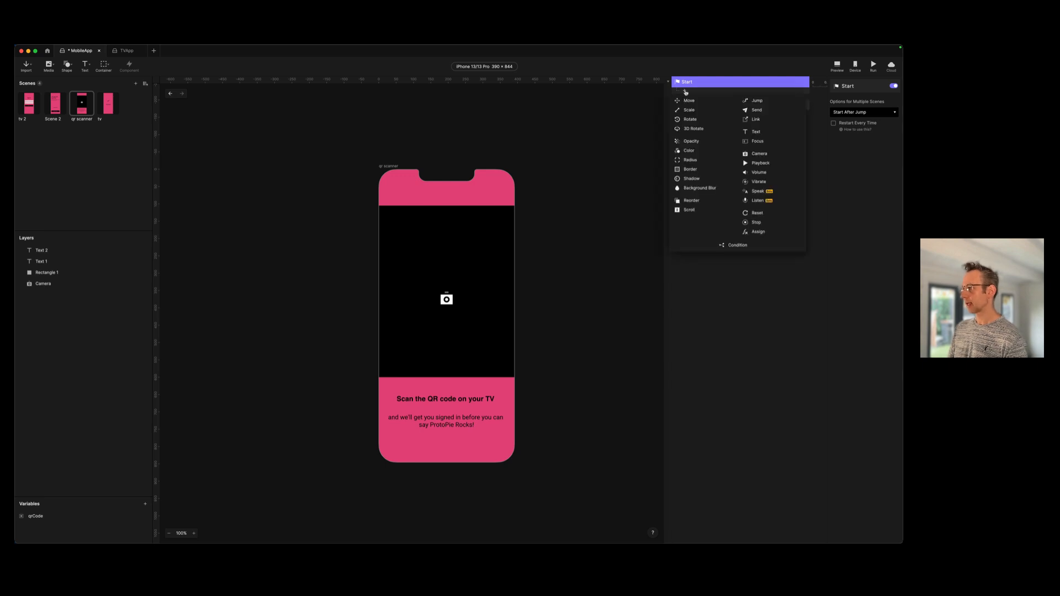
pyautogui.click(762, 232)
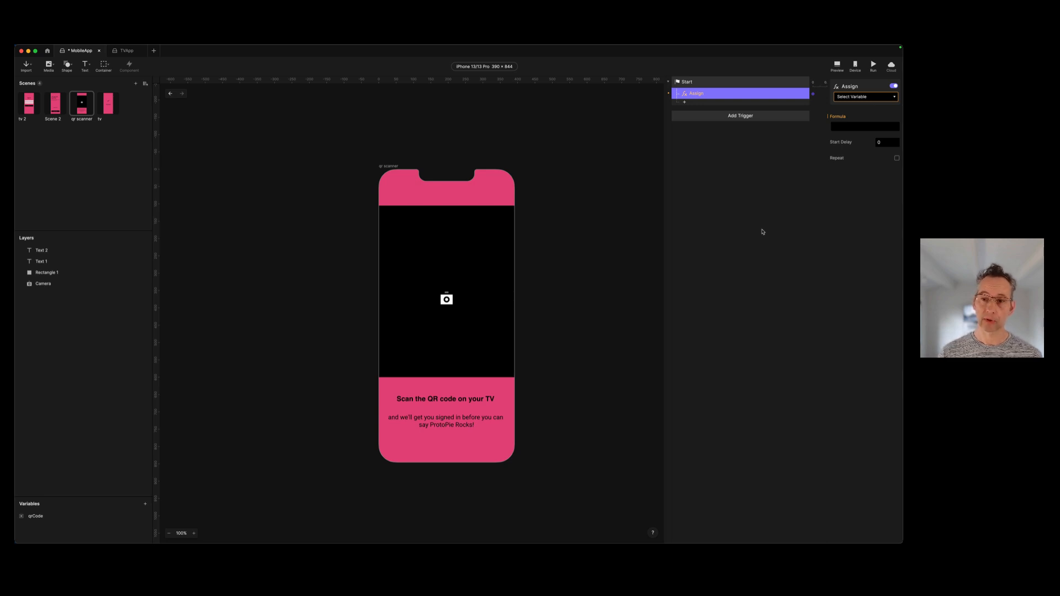
pyautogui.click(860, 99)
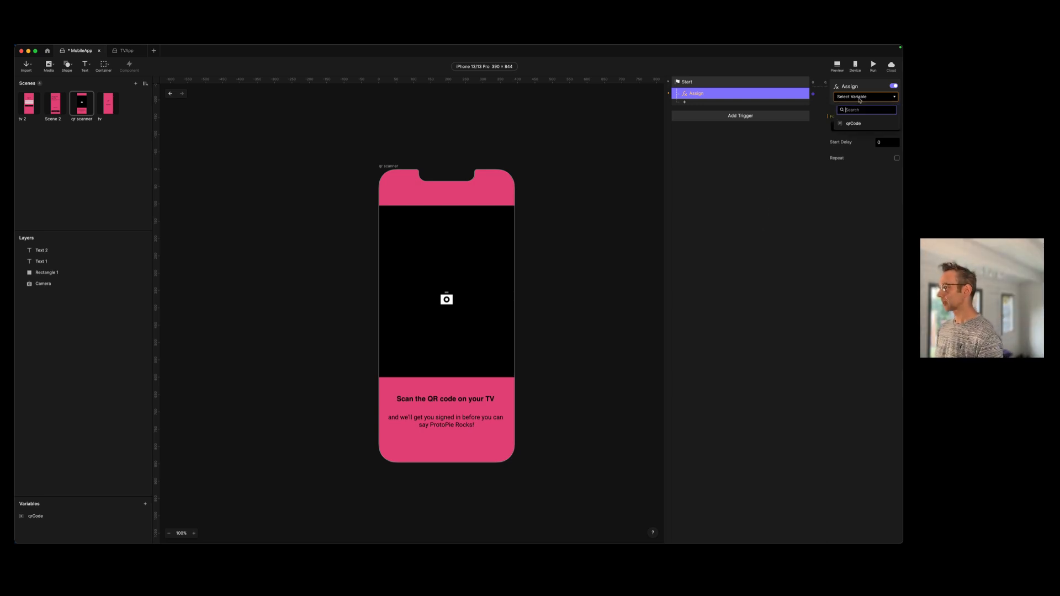
pyautogui.click(857, 125)
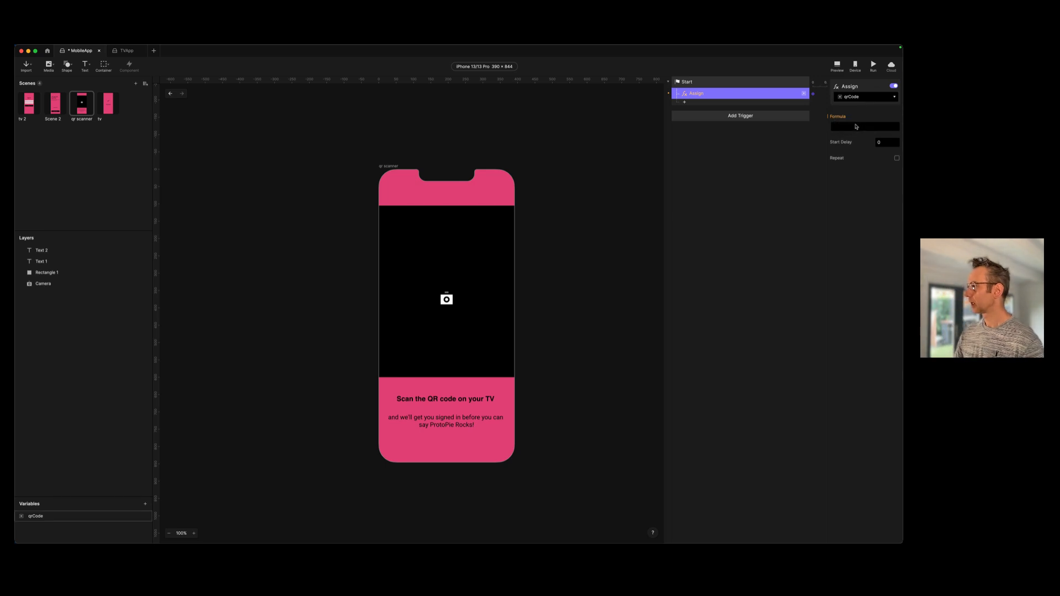
# - Set the Assign response's formula to $qrValue so the qrCode variable takes the scanned value
pyautogui.click(856, 126)
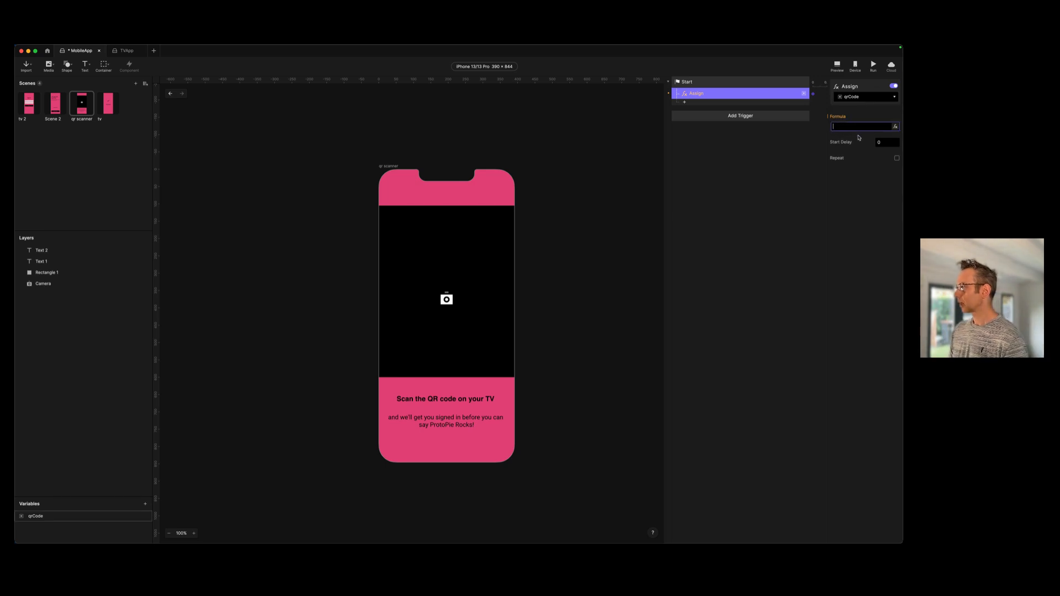
pyautogui.click(896, 128)
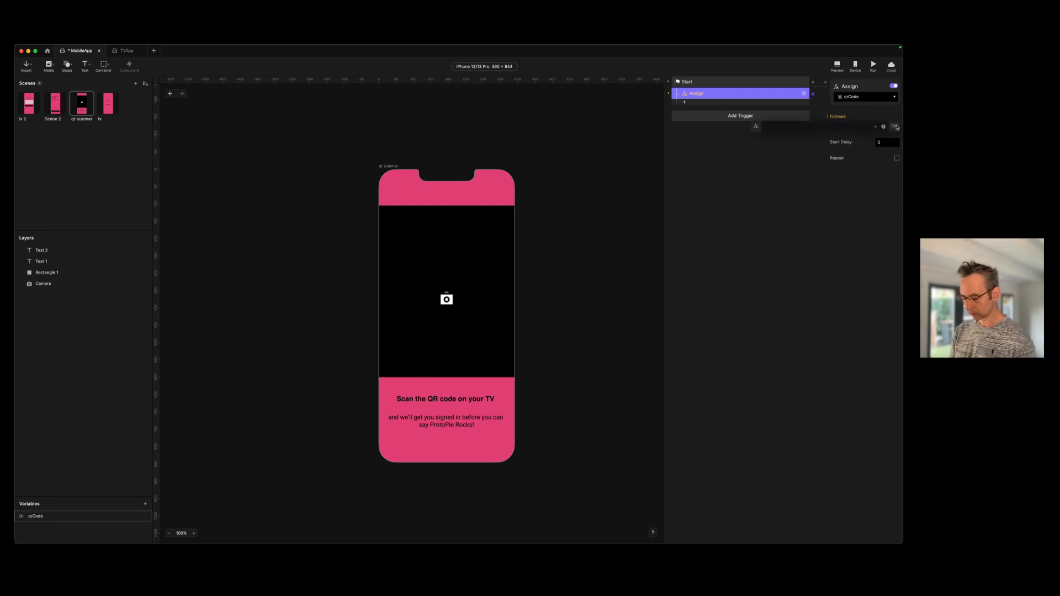
pyautogui.write('$')
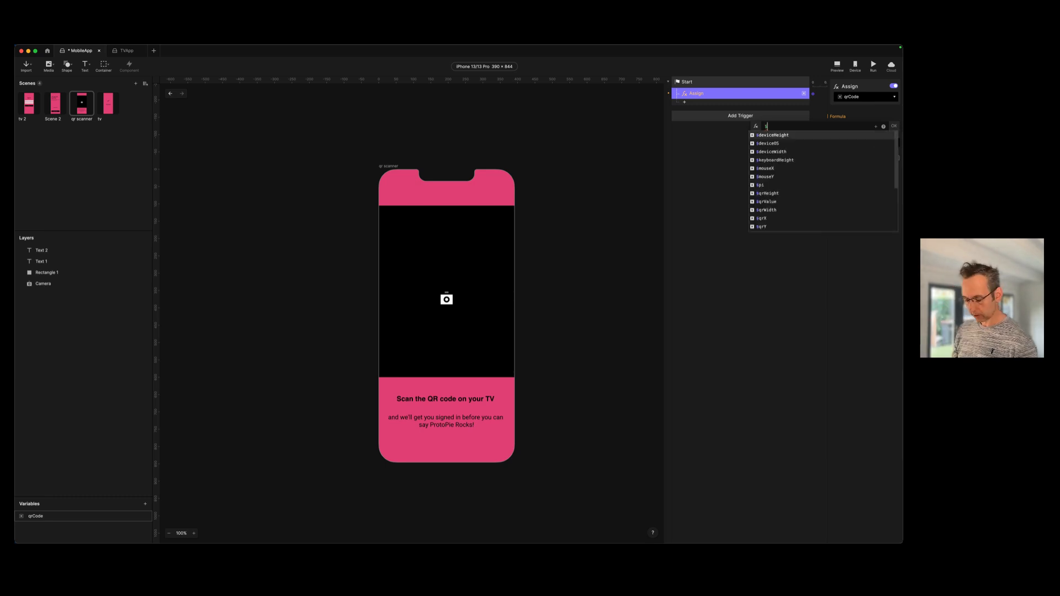
pyautogui.write('qr')
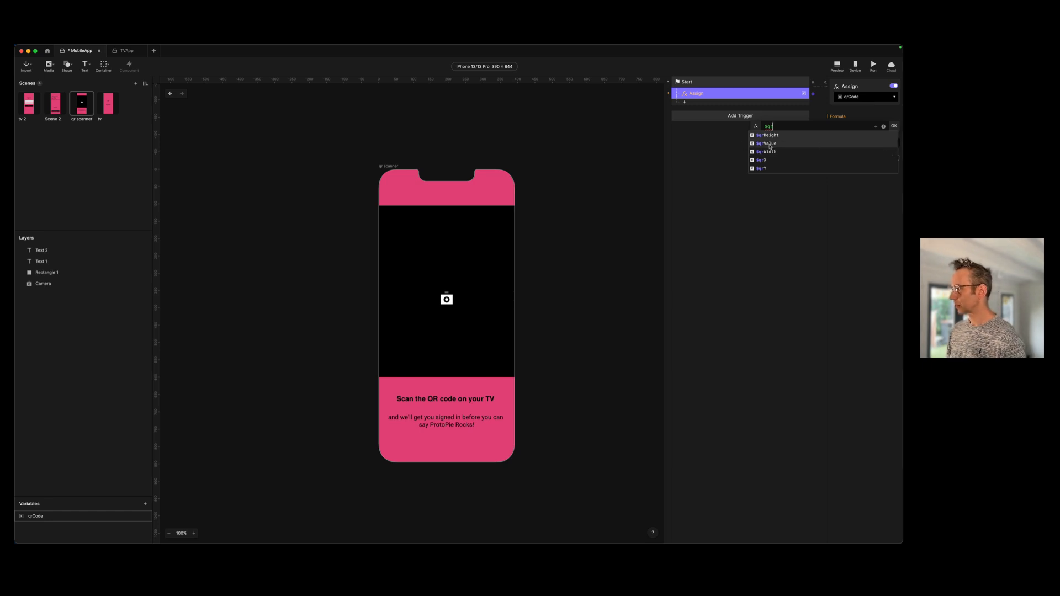
pyautogui.click(770, 144)
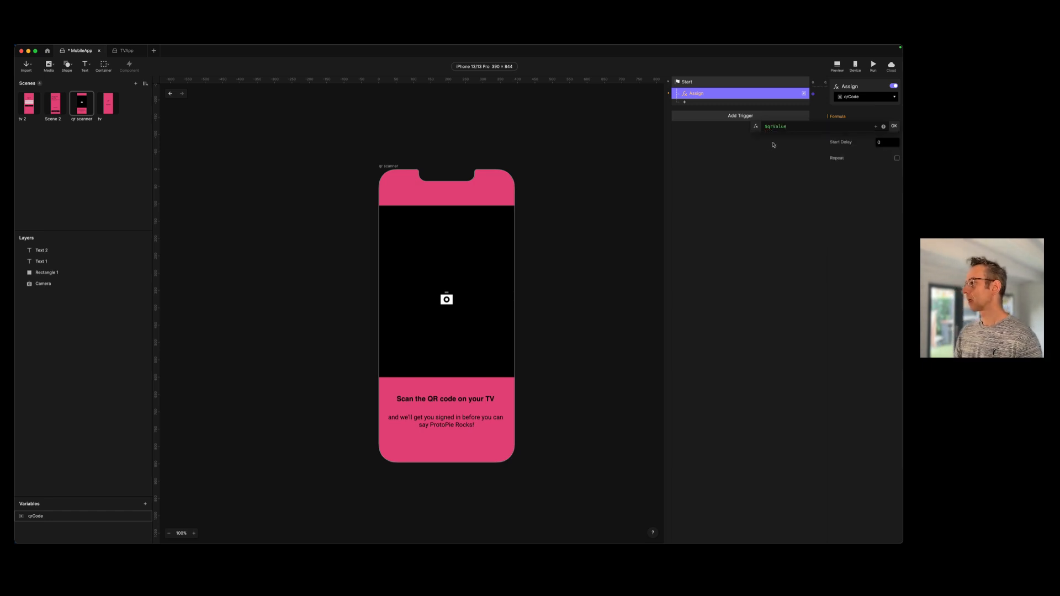
pyautogui.click(894, 128)
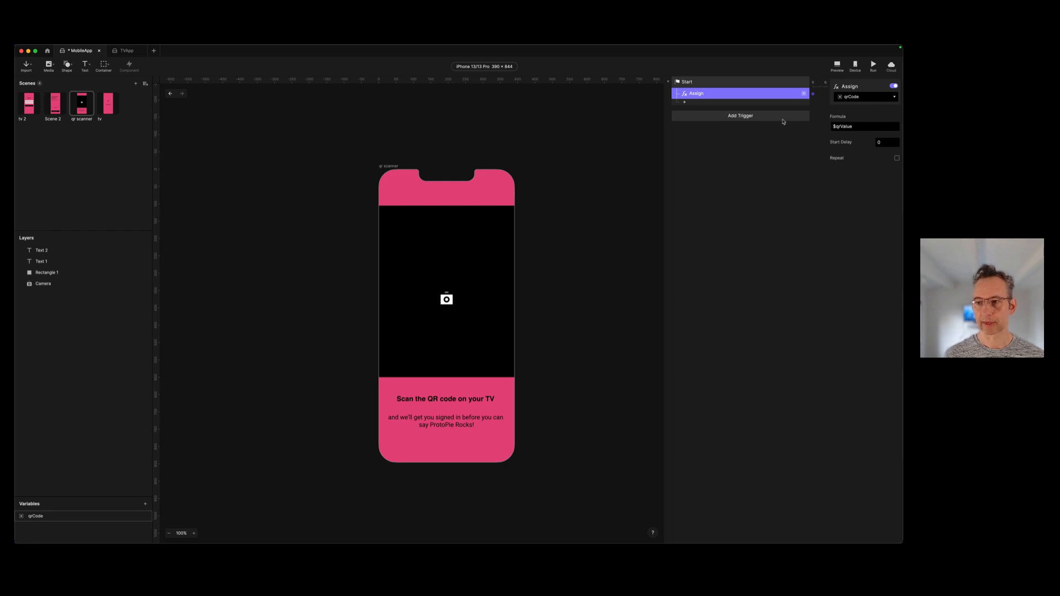
# - Make the Assign response repeat infinitely with an interval of 0
pyautogui.click(896, 158)
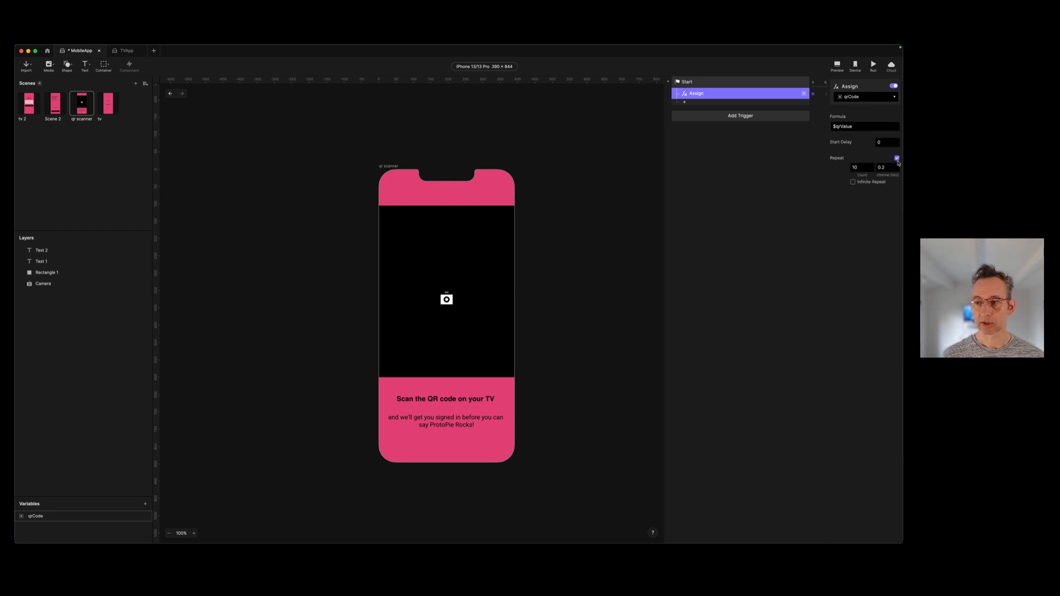
pyautogui.click(882, 166)
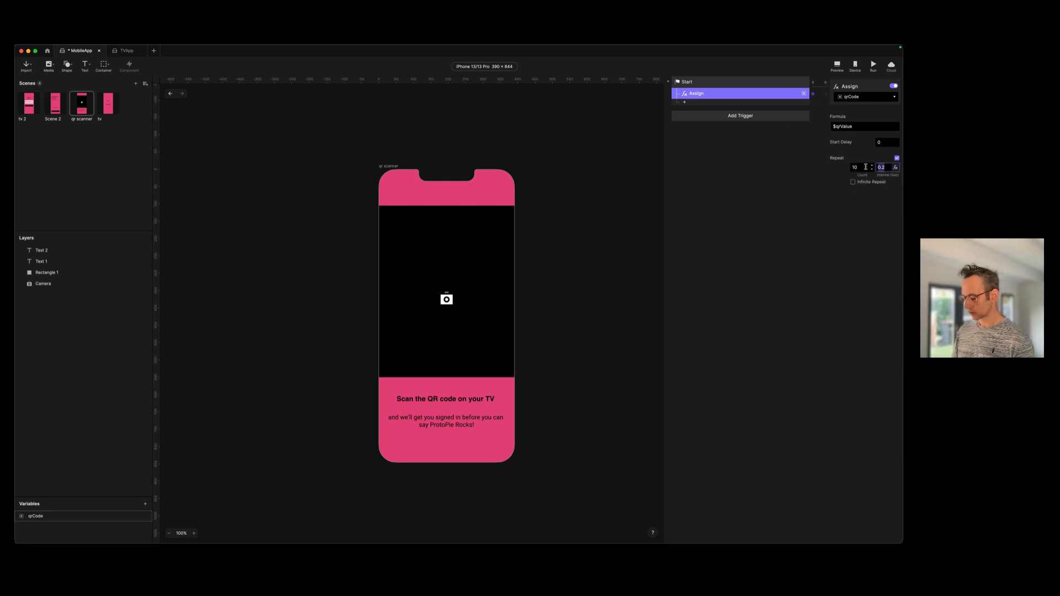
pyautogui.write('0')
pyautogui.press('Return')
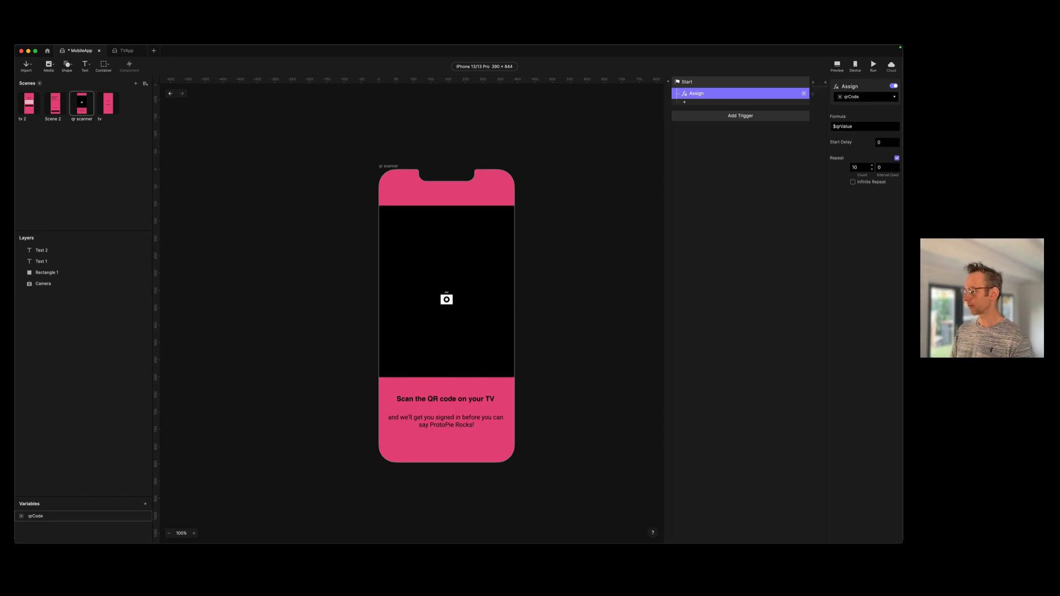
pyautogui.click(853, 182)
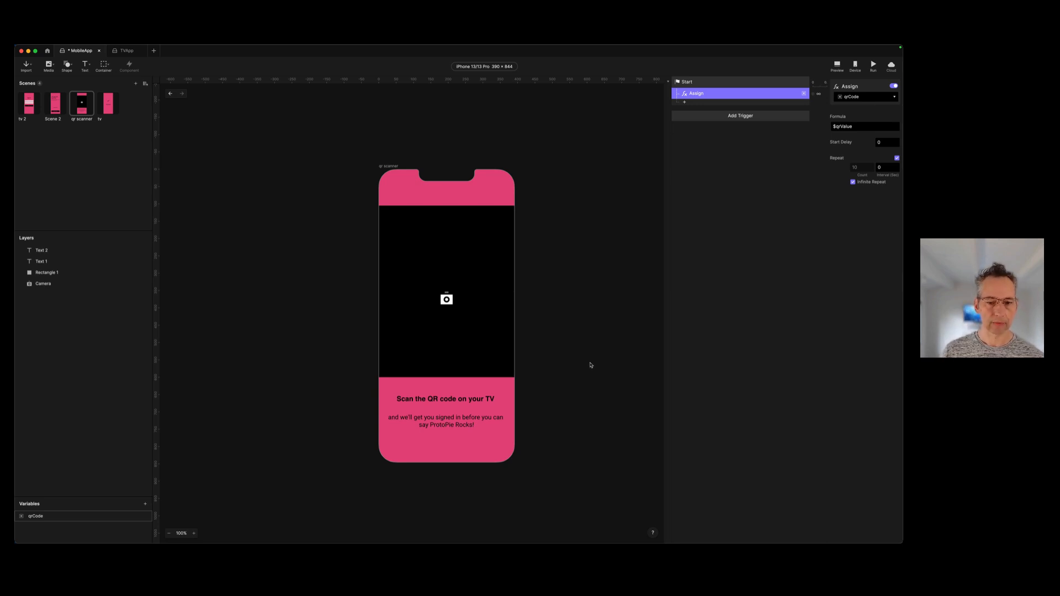
# - Switch to the minimized Chrome window and show the QR Code Generator page with the "activate" text code
pyautogui.press('super+Tab')
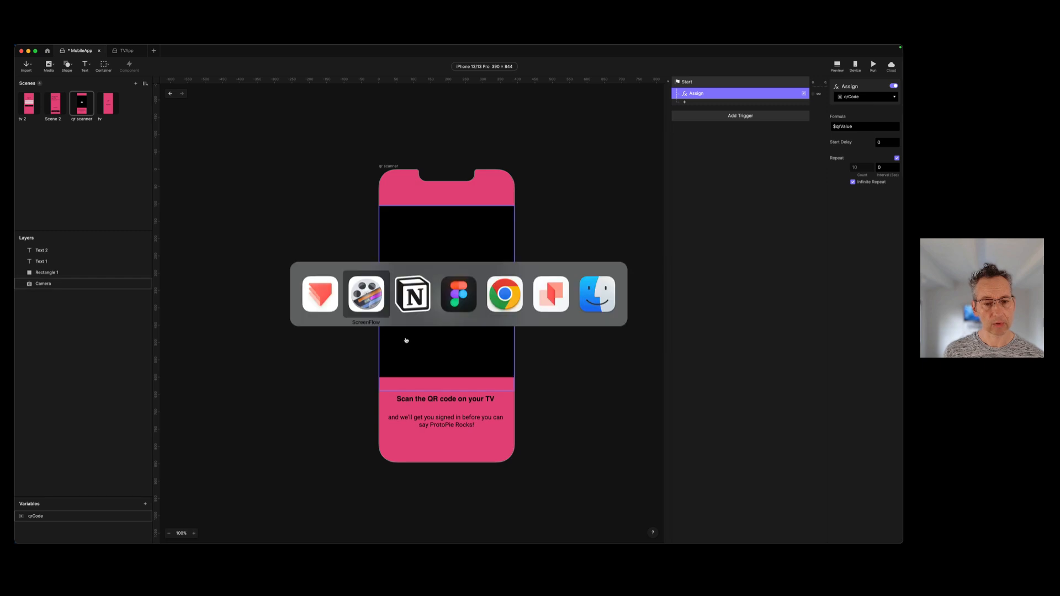
pyautogui.press('super+Tab')
pyautogui.press('super+Tab')
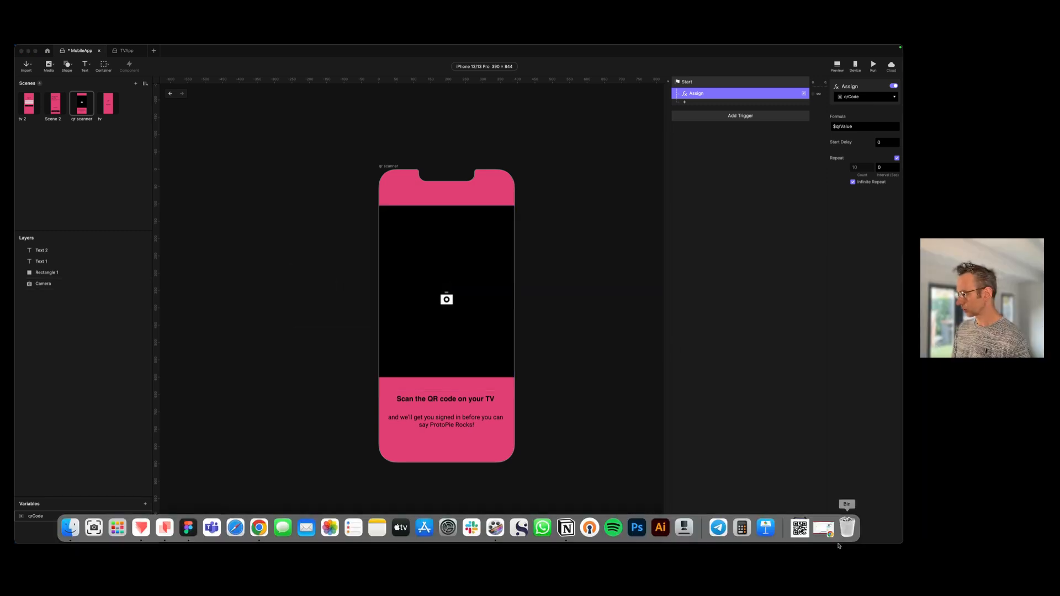
pyautogui.click(823, 531)
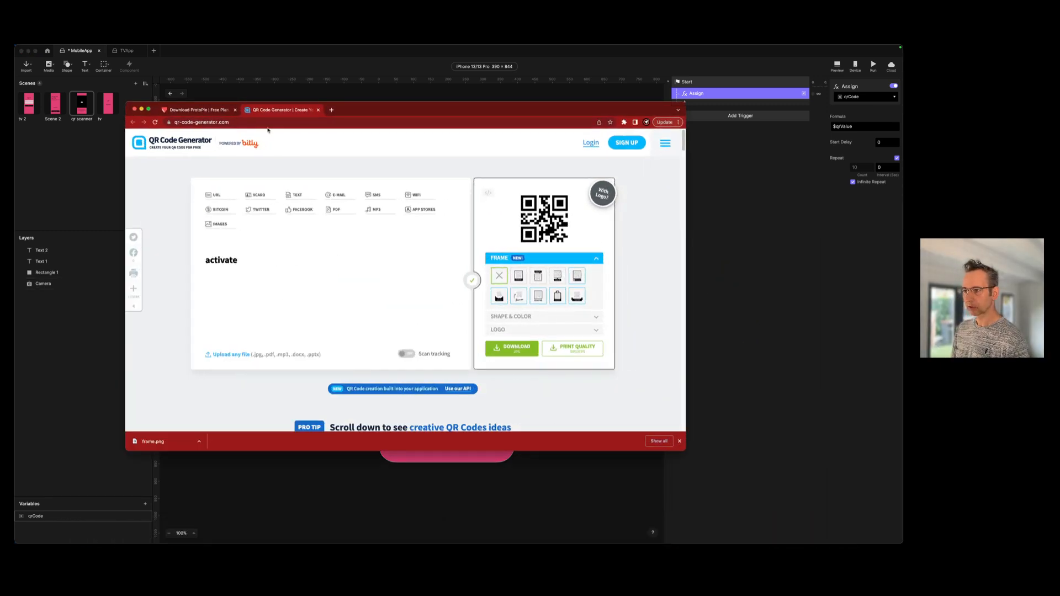
pyautogui.click(214, 112)
pyautogui.click(265, 111)
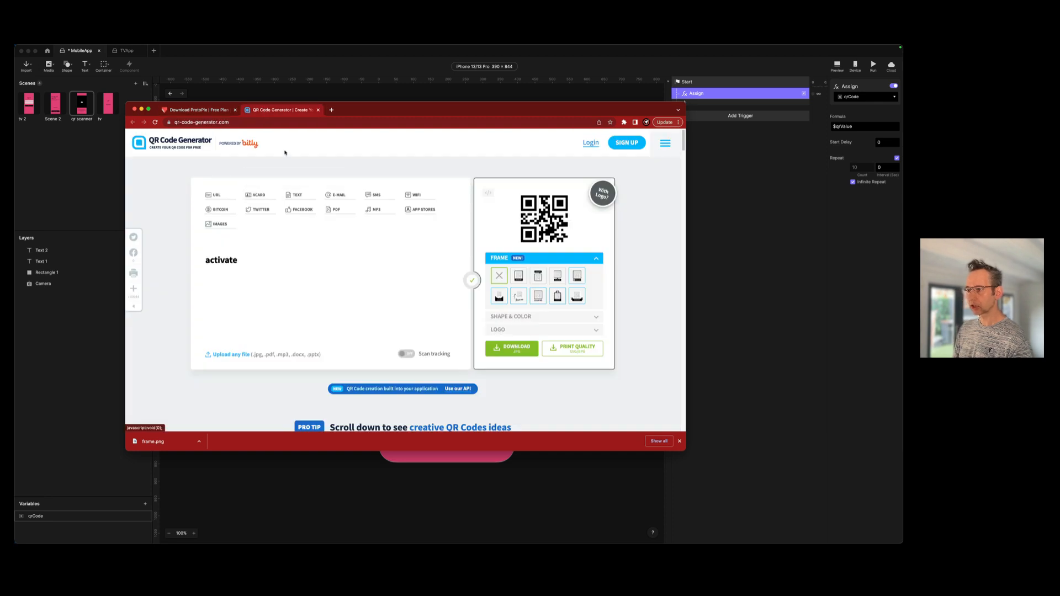